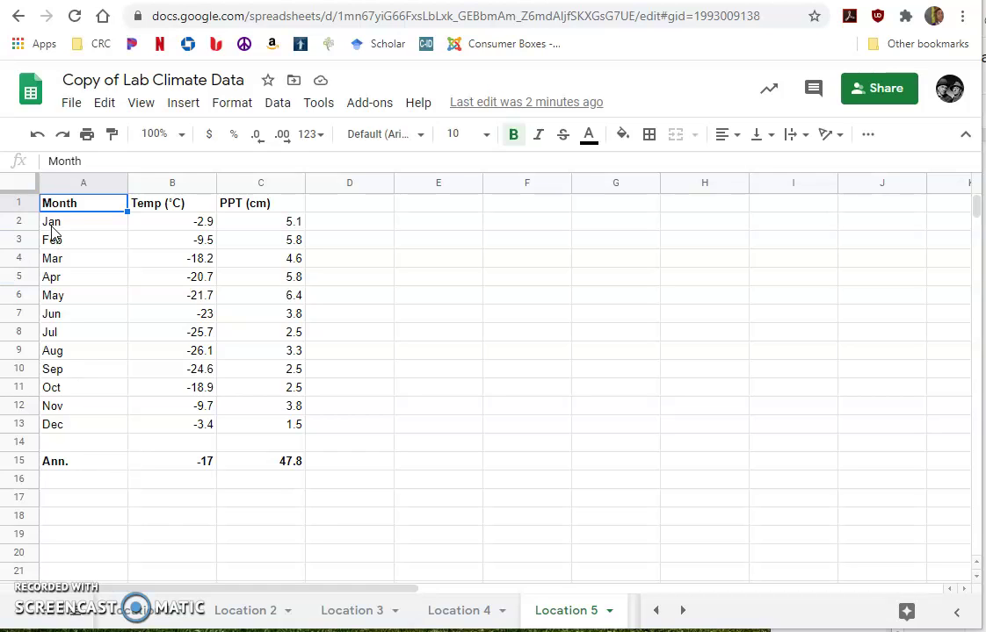
Step: Insert a combo chart from the month, Temp (°C) and PPT (cm) data in A1:C13
drag(55, 205, 284, 429)
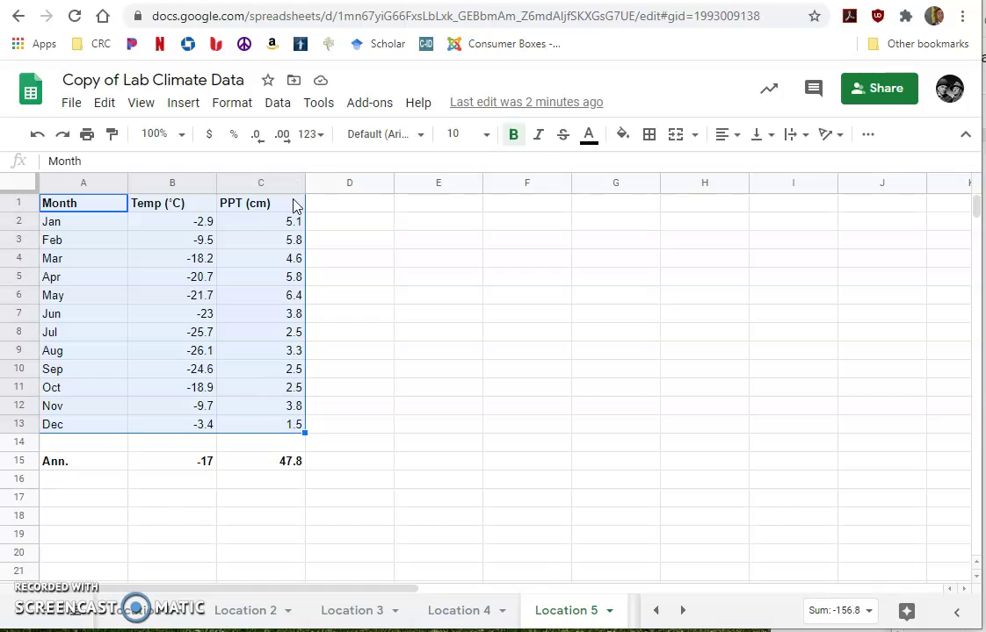
click(187, 104)
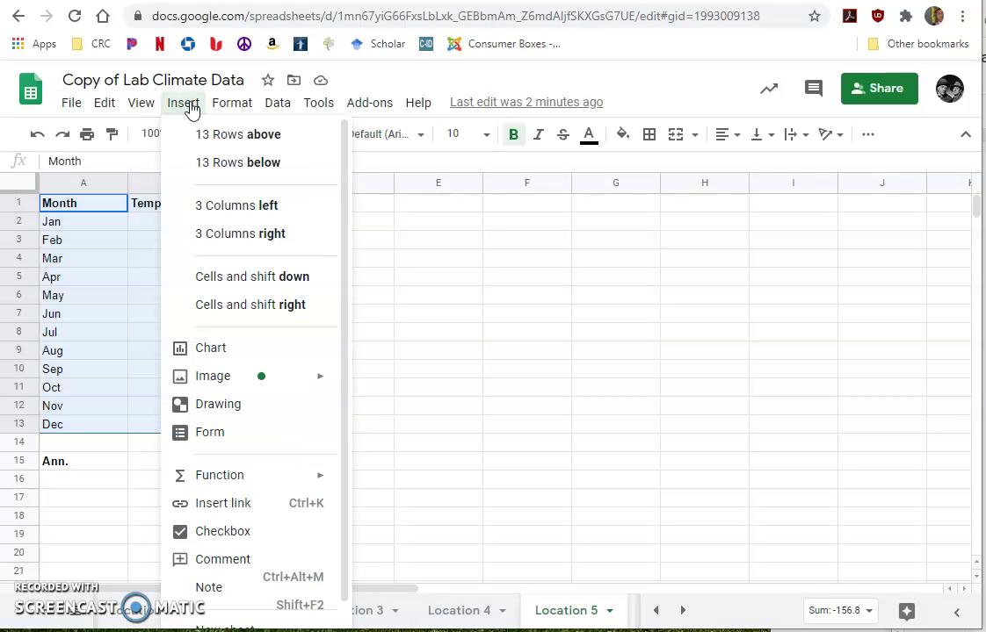
click(211, 348)
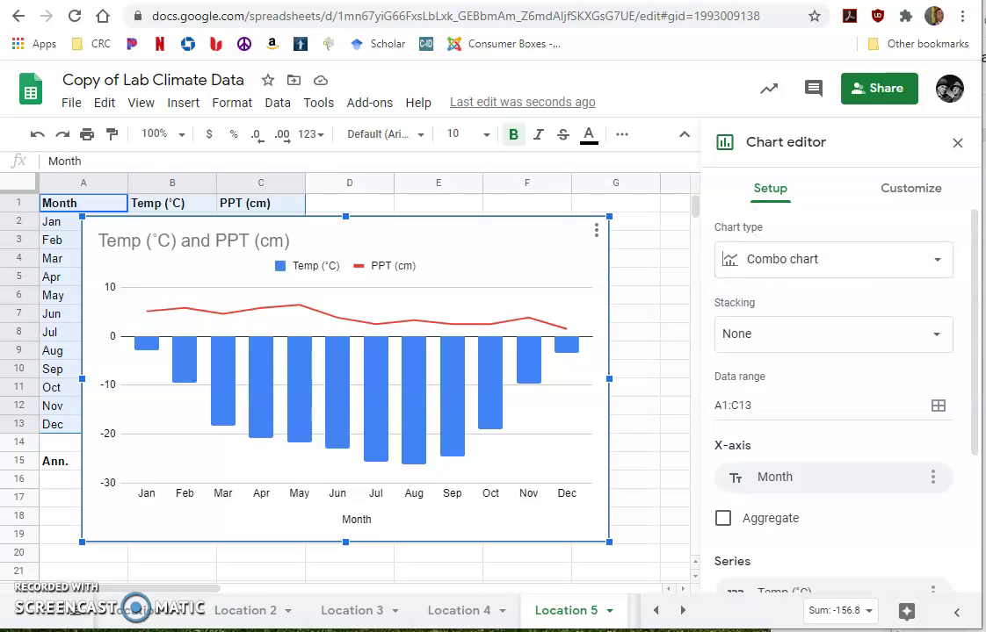
click(941, 262)
scroll(835, 343, down, 2)
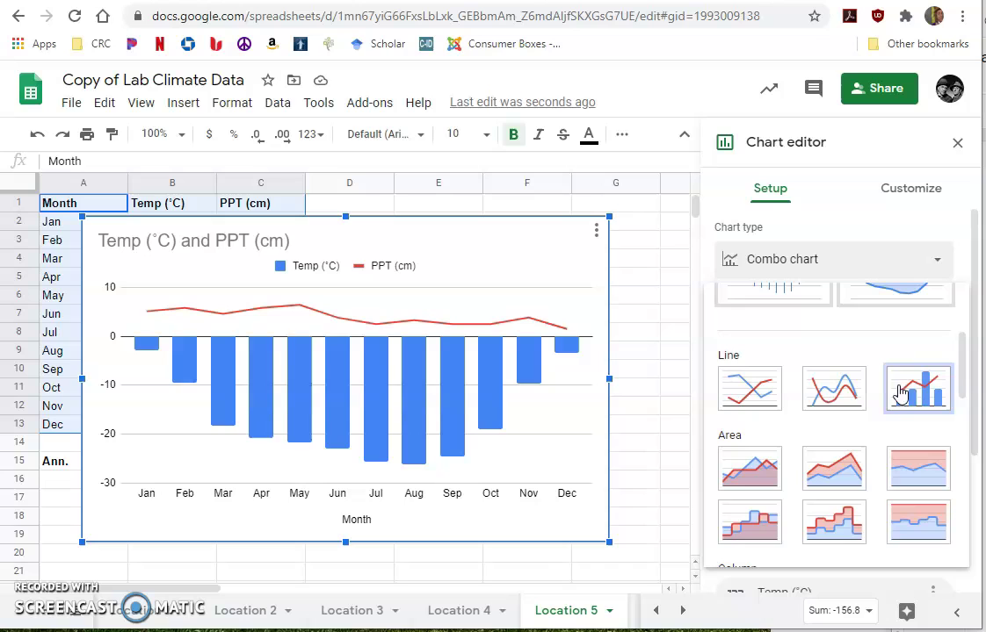
click(916, 400)
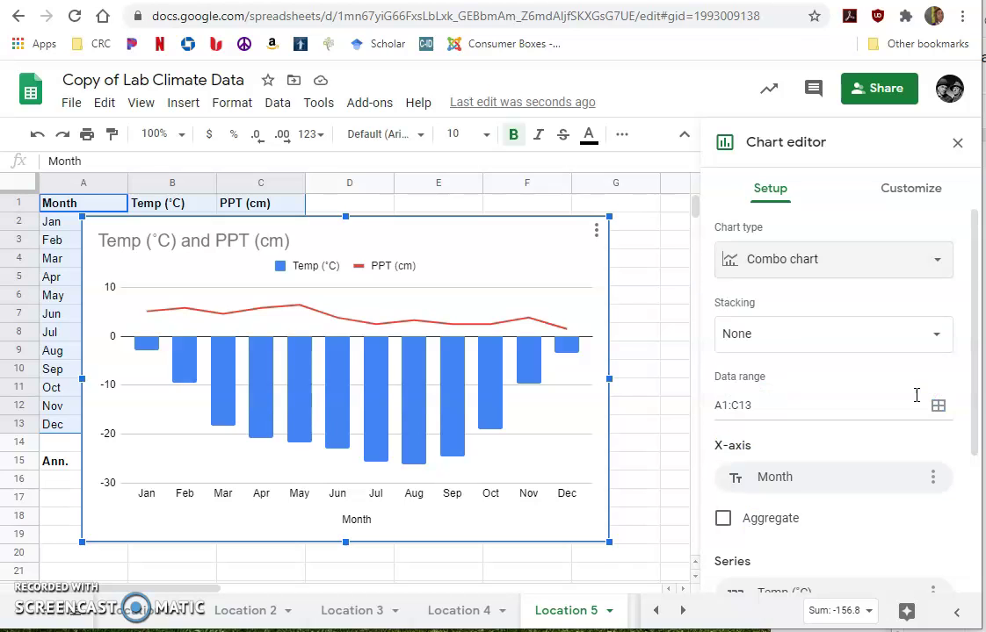
Step: In the Customize Series settings, change the Temp (°C) series type to Line
click(911, 191)
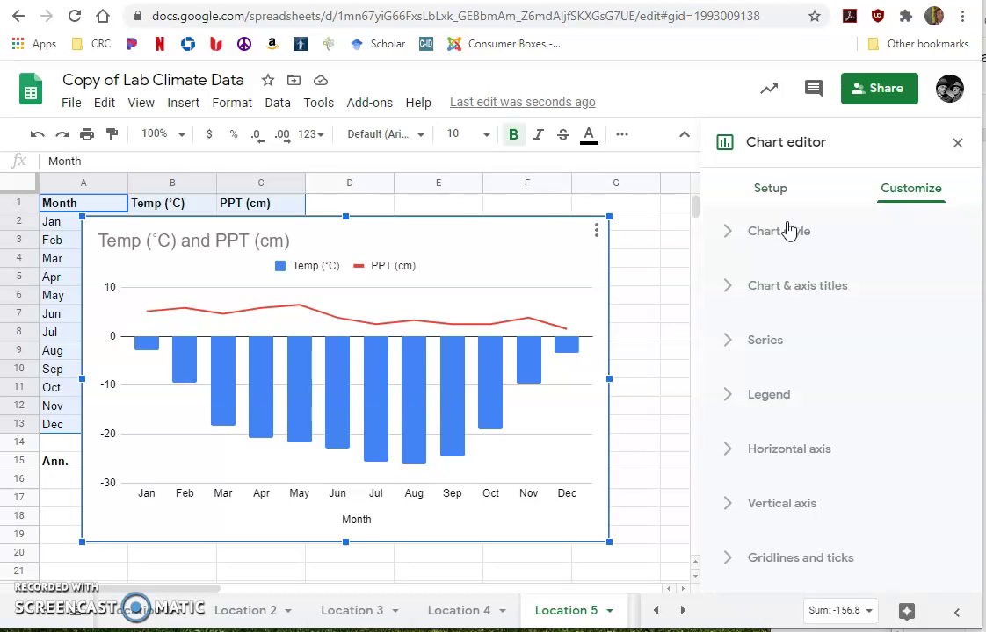
click(728, 349)
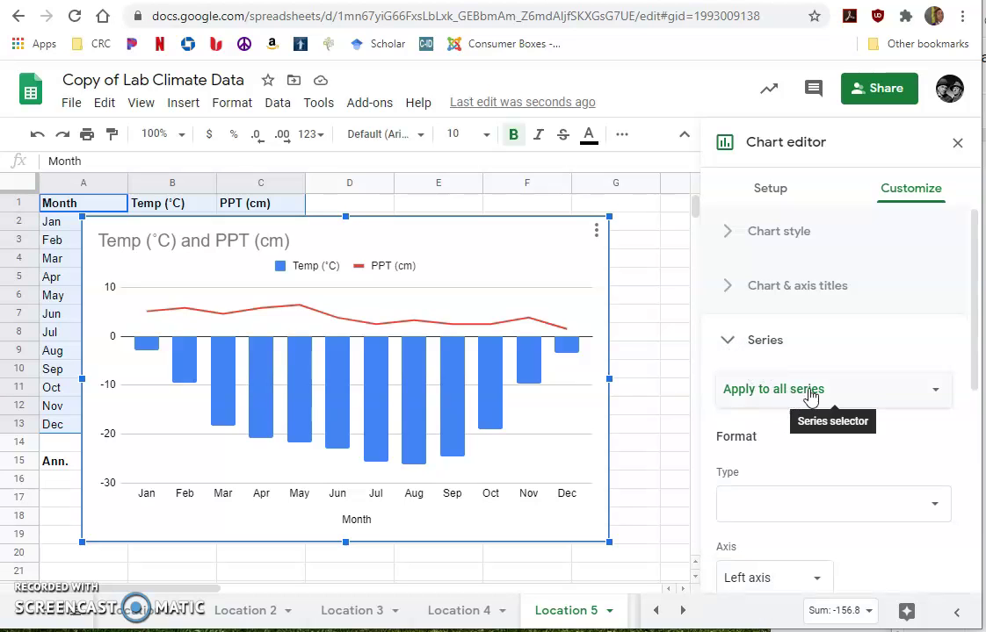
click(859, 397)
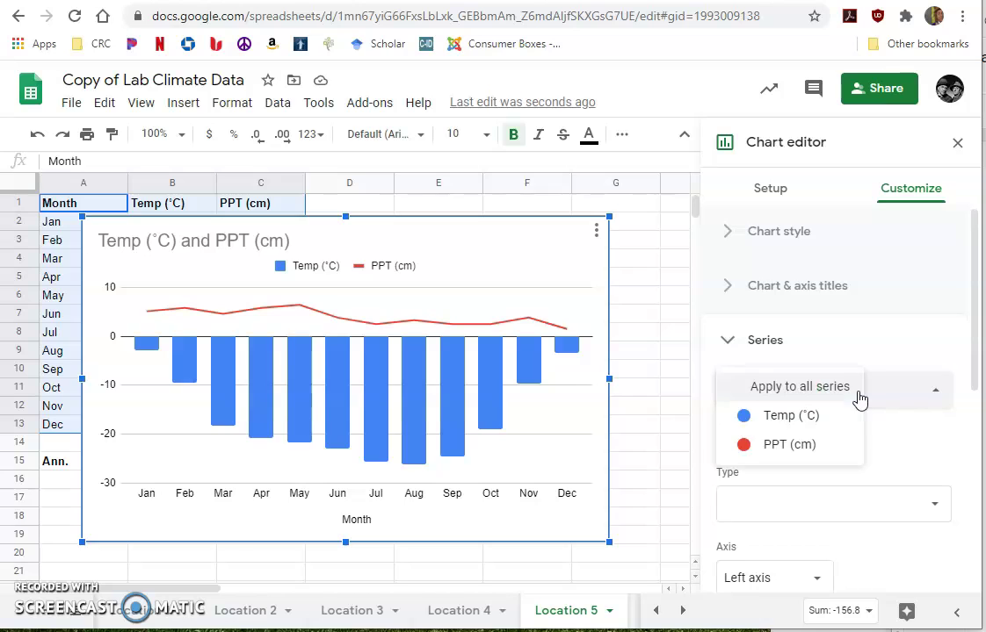
click(772, 423)
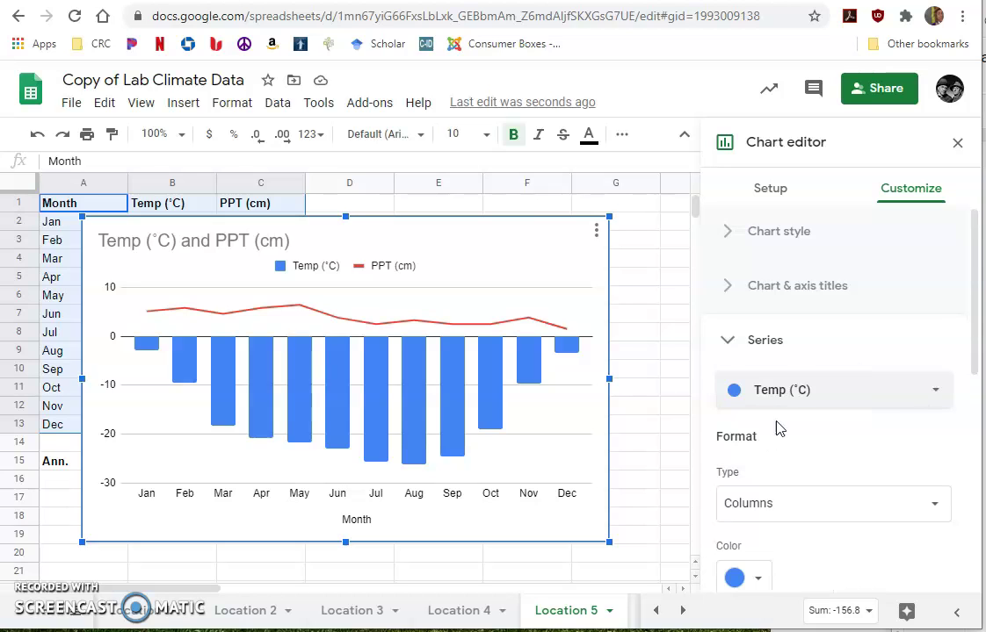
scroll(780, 431, down, 2)
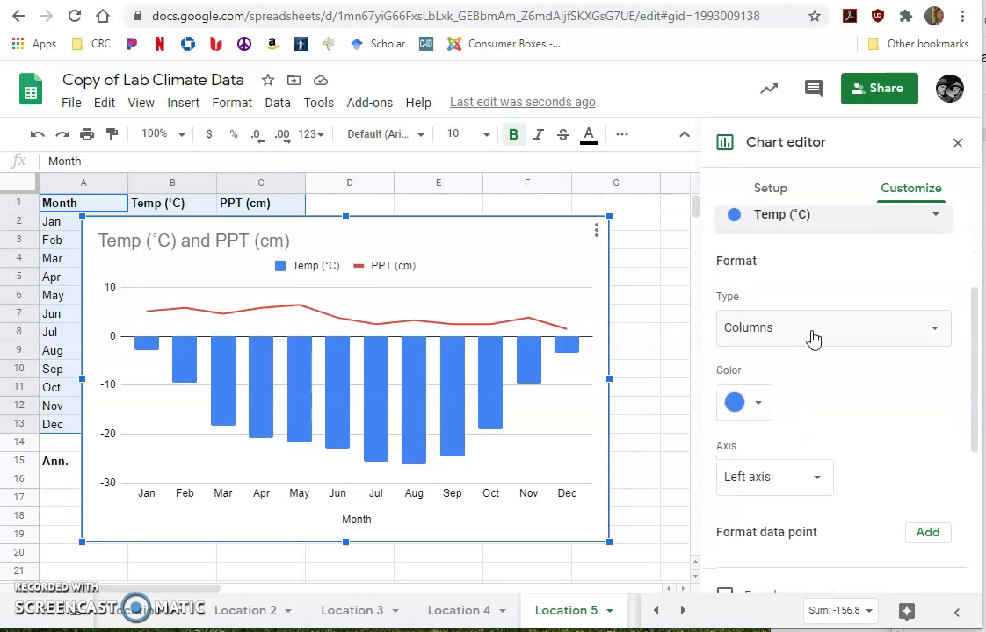
click(815, 337)
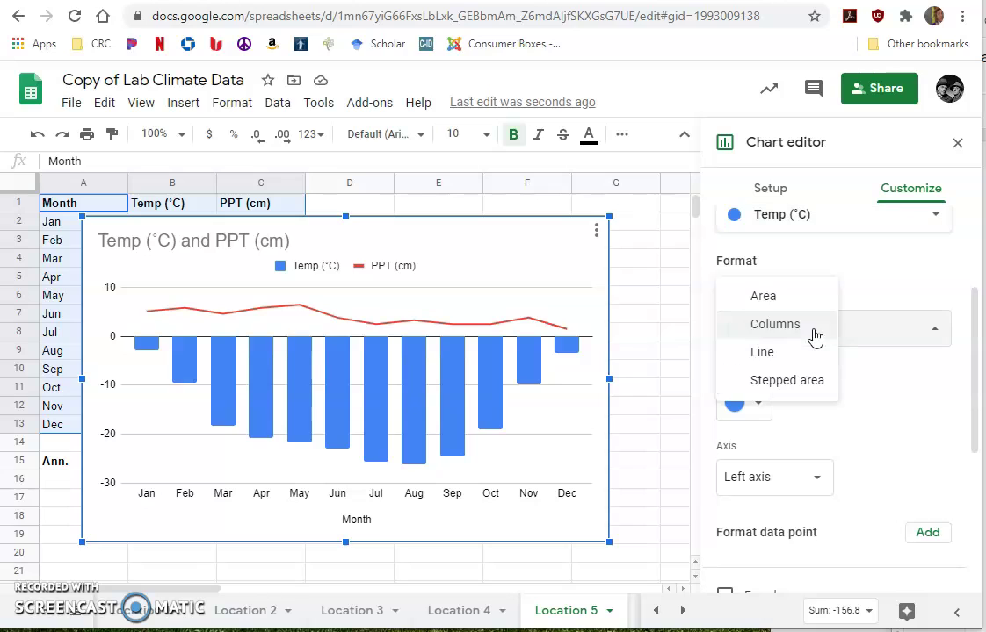
click(763, 358)
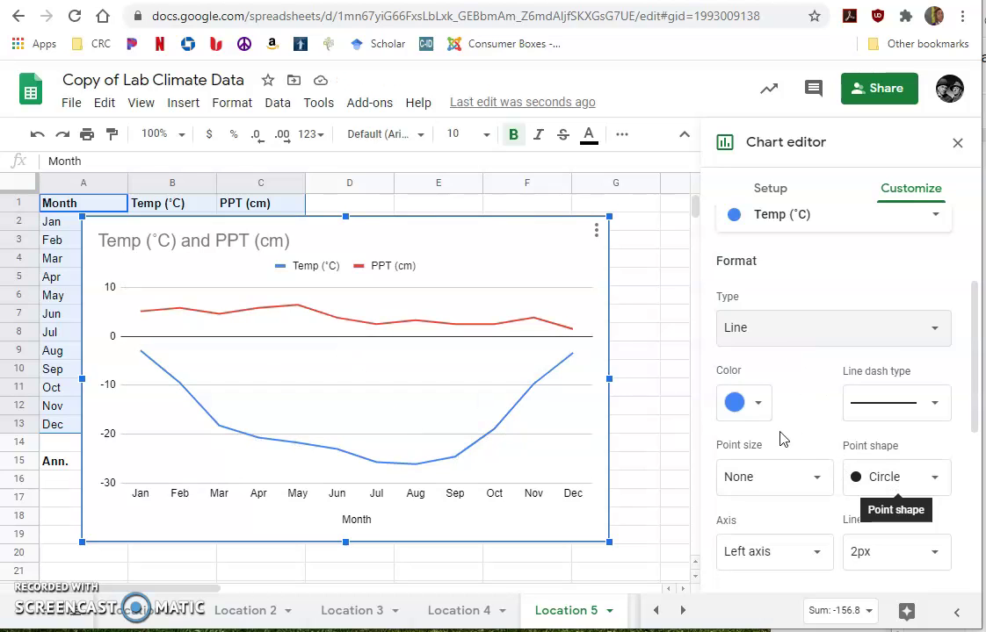
Step: Give the Temp (°C) line dark red 1 colour, 7px point markers and the right axis
click(759, 409)
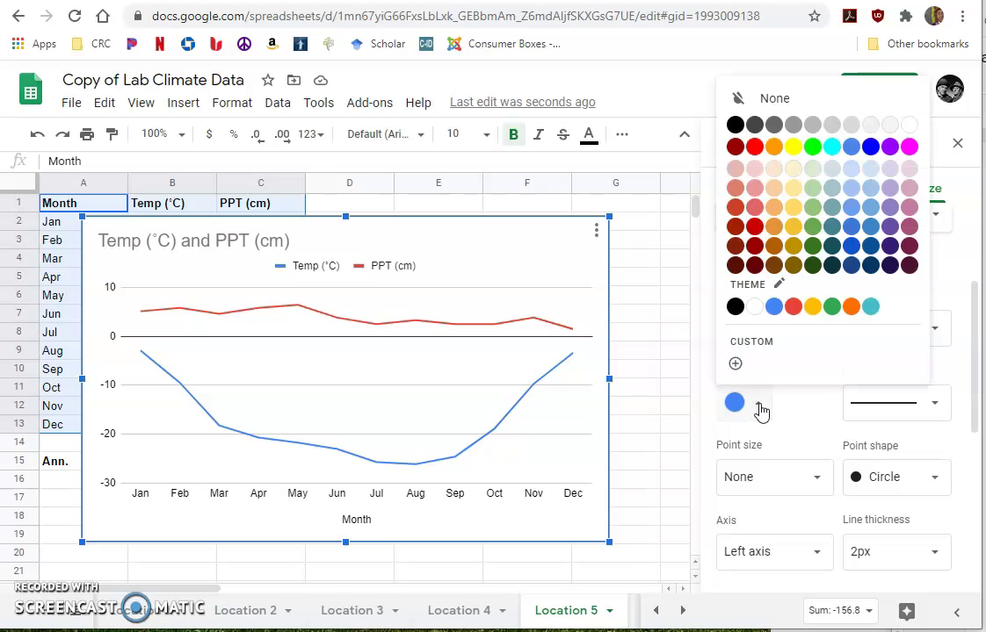
click(753, 227)
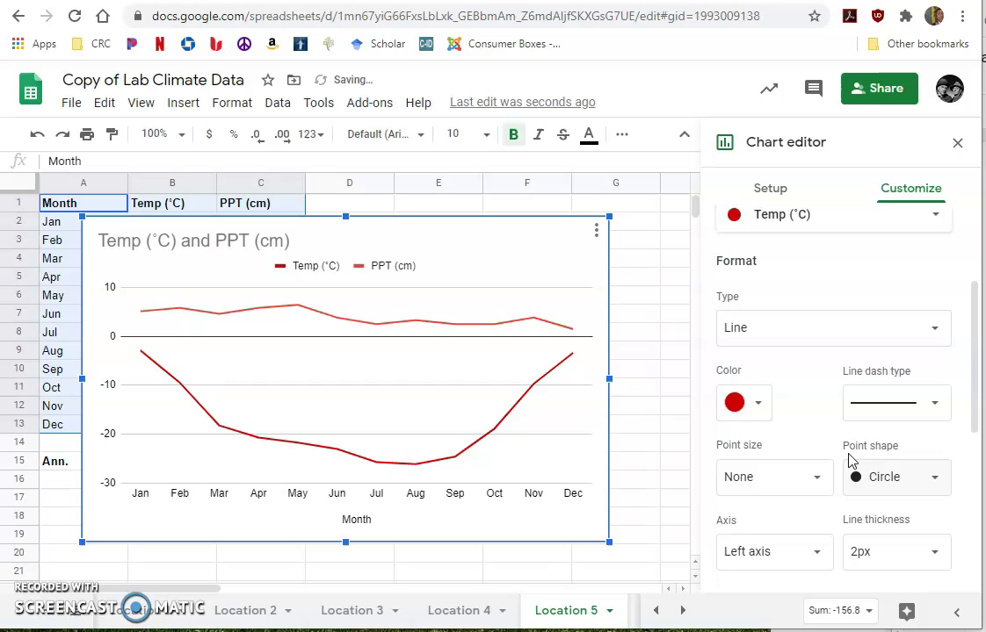
click(815, 479)
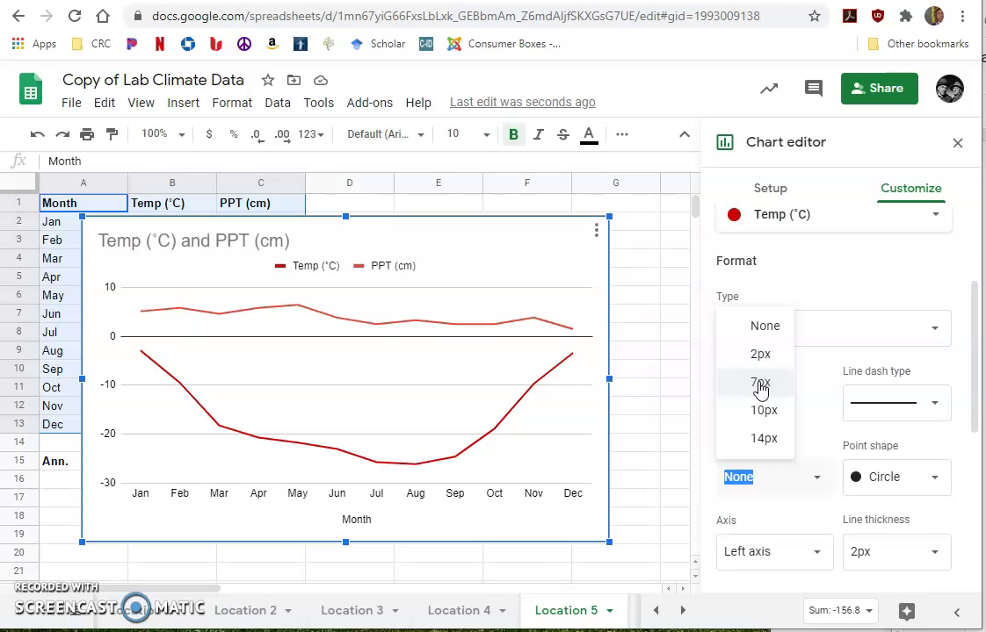
click(761, 386)
scroll(839, 527, down, 1)
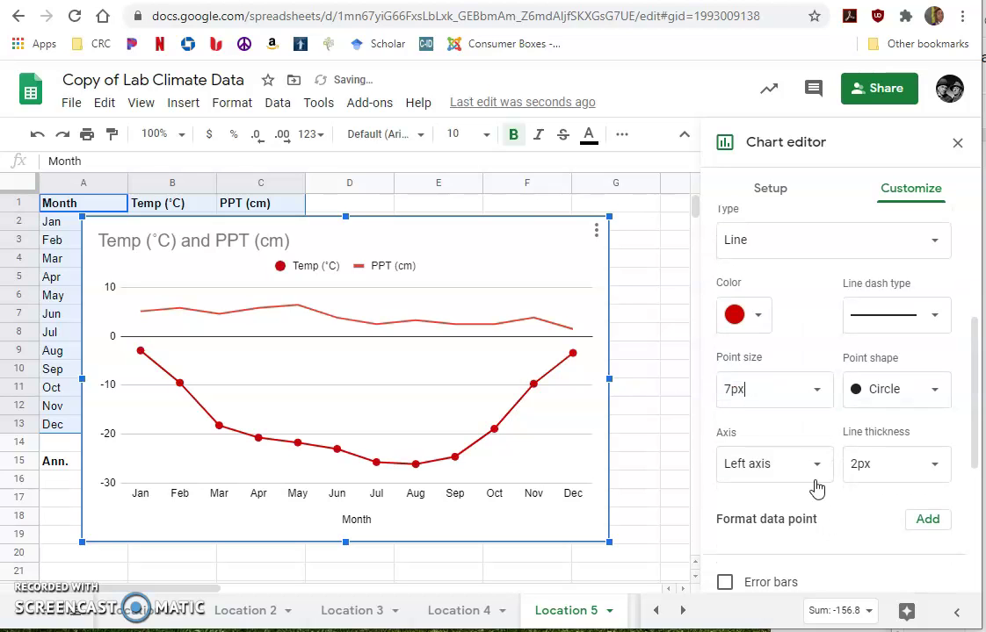
click(816, 470)
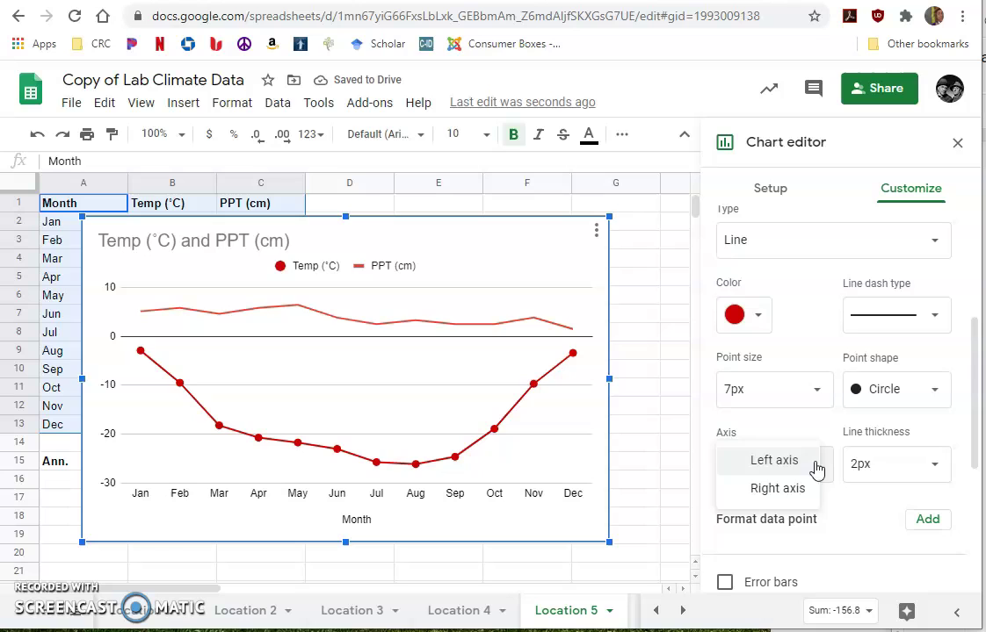
click(777, 491)
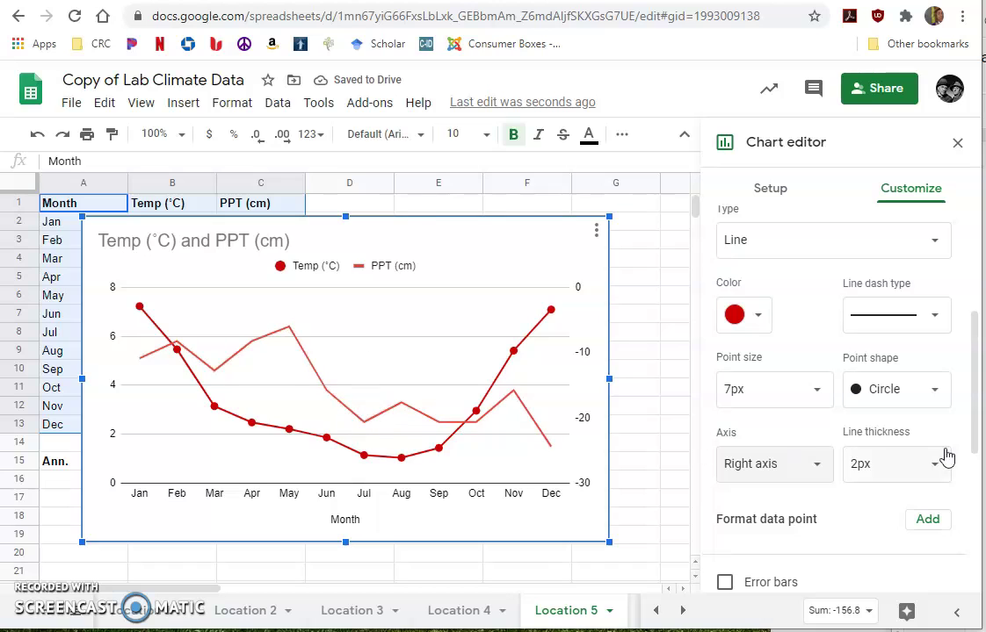
scroll(825, 368, up, 2)
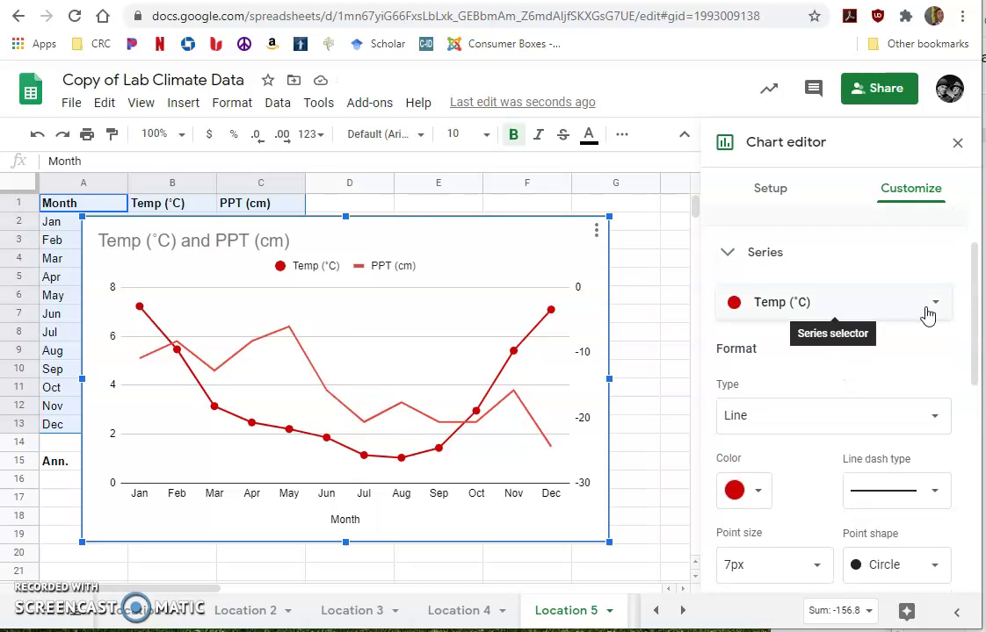
Step: Set the PPT (cm) series to Columns type with a dark navy colour
click(931, 309)
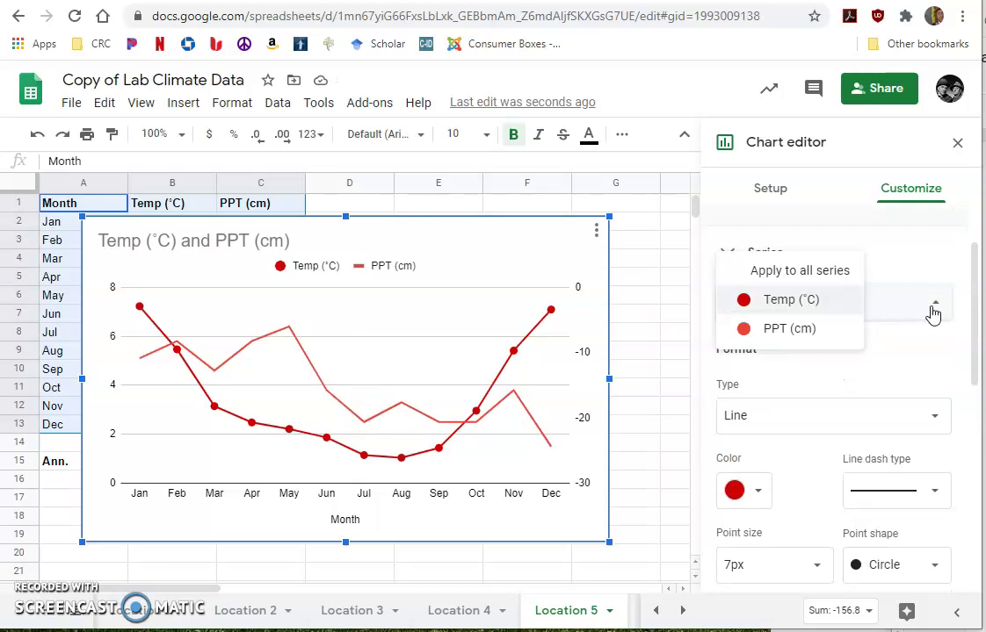
click(771, 332)
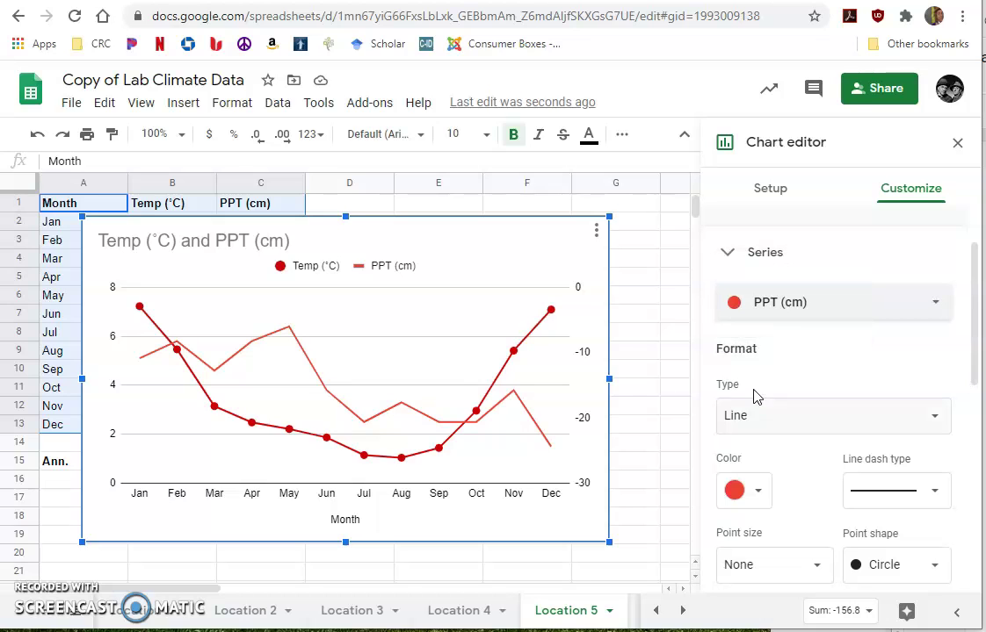
click(774, 428)
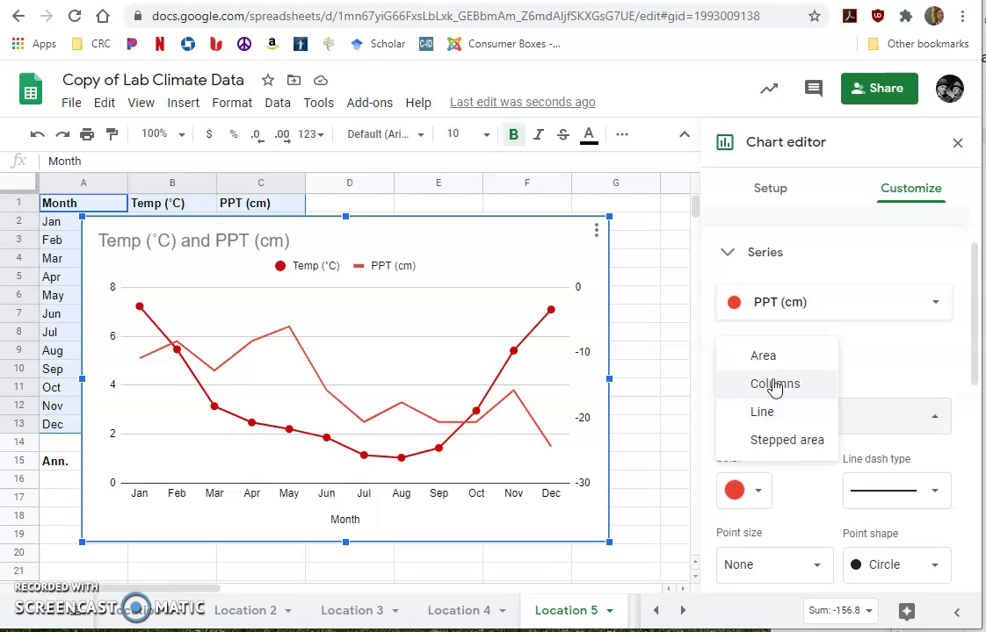
click(773, 386)
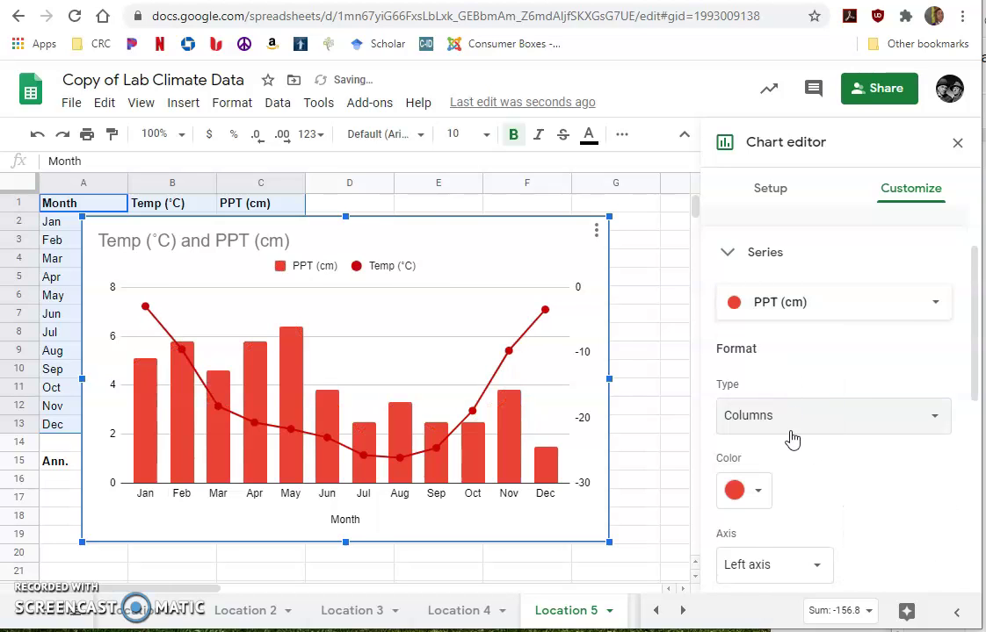
scroll(759, 443, down, 1)
click(758, 406)
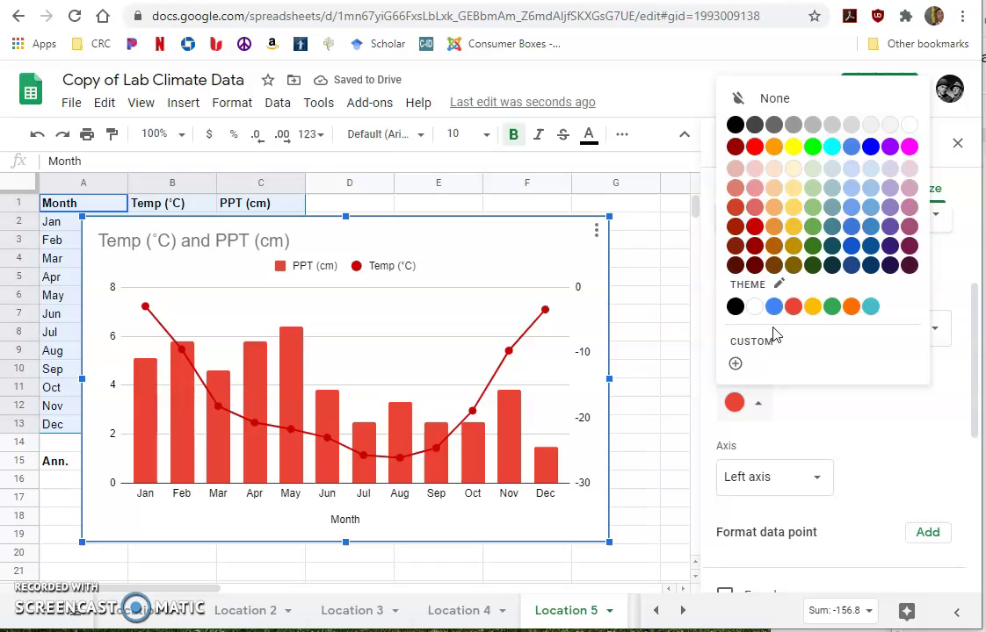
click(871, 265)
scroll(764, 417, down, 1)
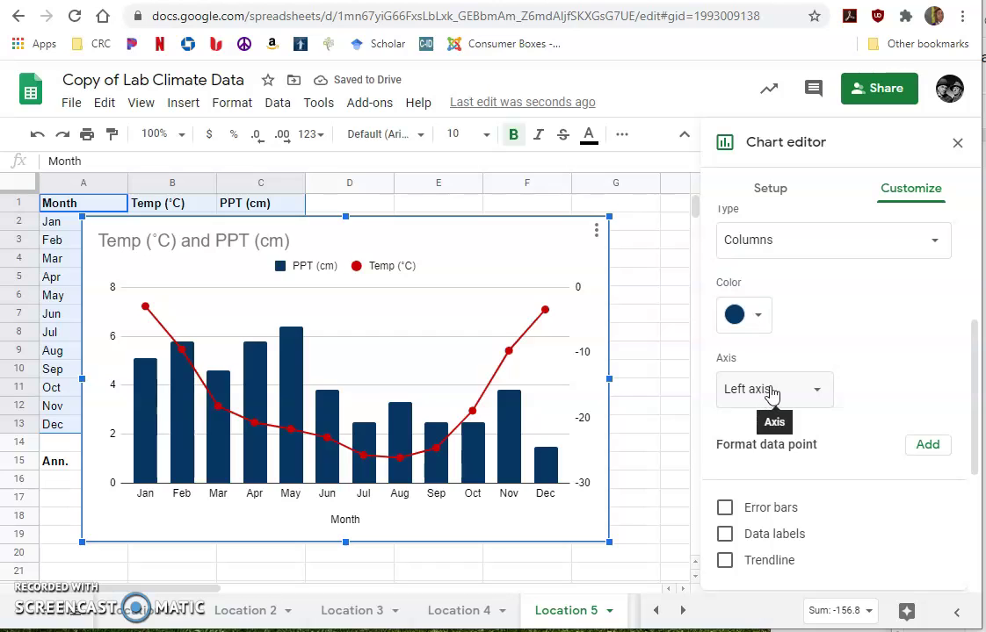
scroll(927, 390, up, 3)
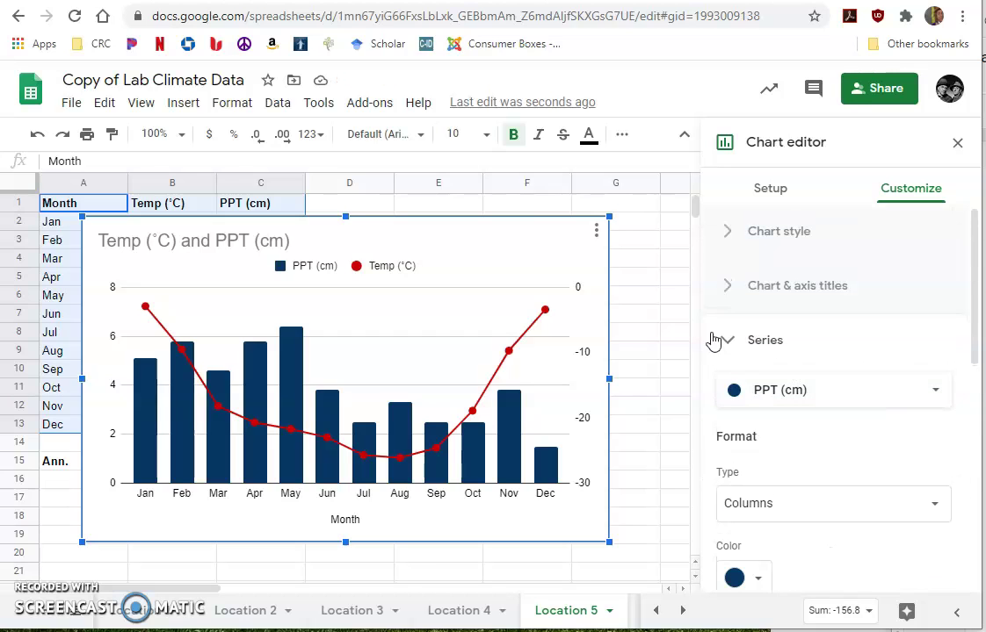
Step: Replace the chart title 'Temp (°C) and PPT (cm)' by typing 'Climograph for' over it
click(728, 344)
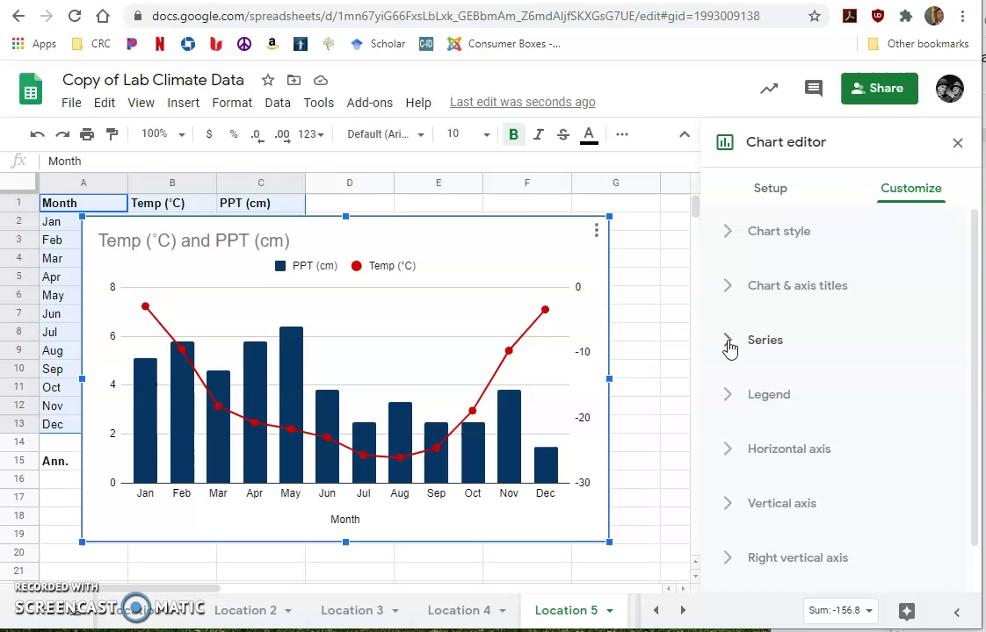
click(726, 291)
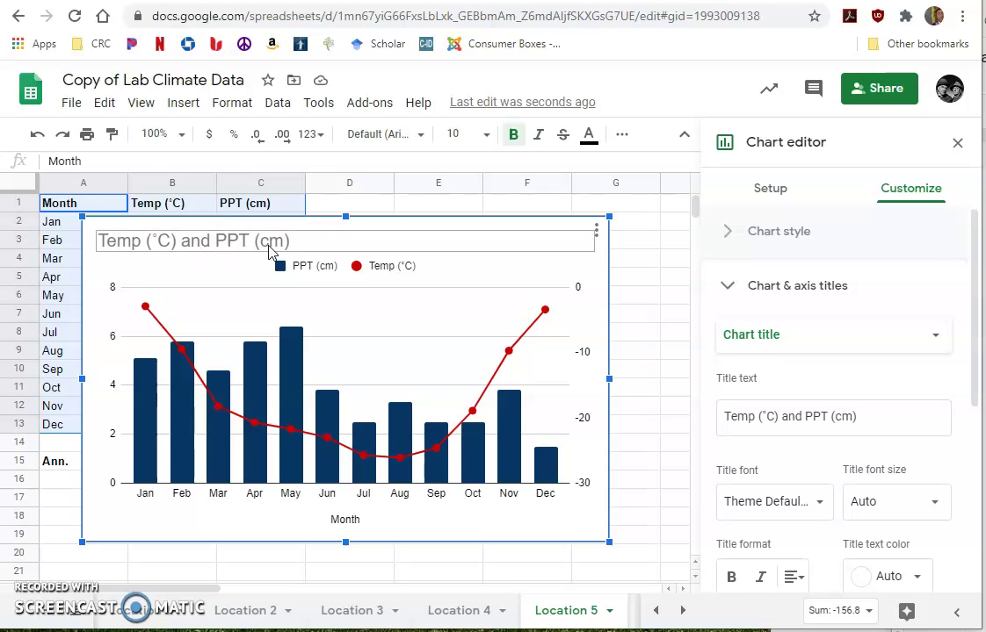
click(821, 415)
triple_click(826, 415)
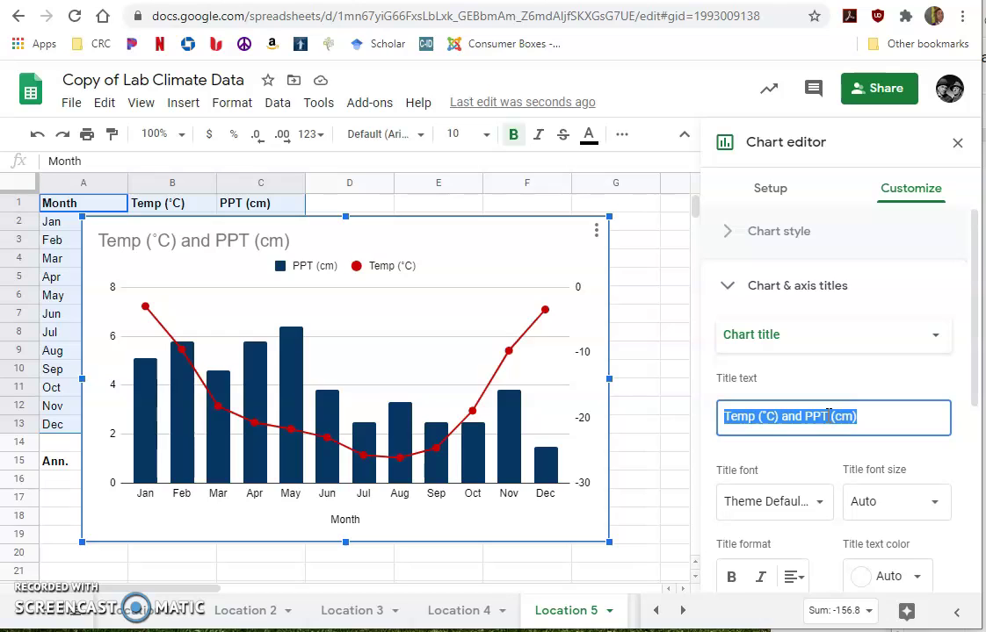
text(Clim)
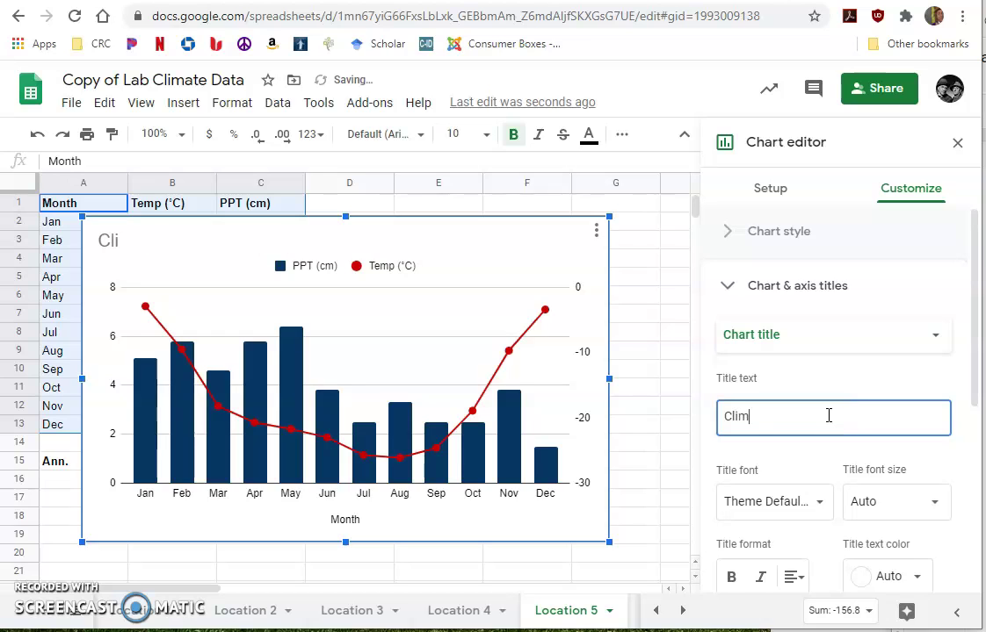
text(ograph for Location 5)
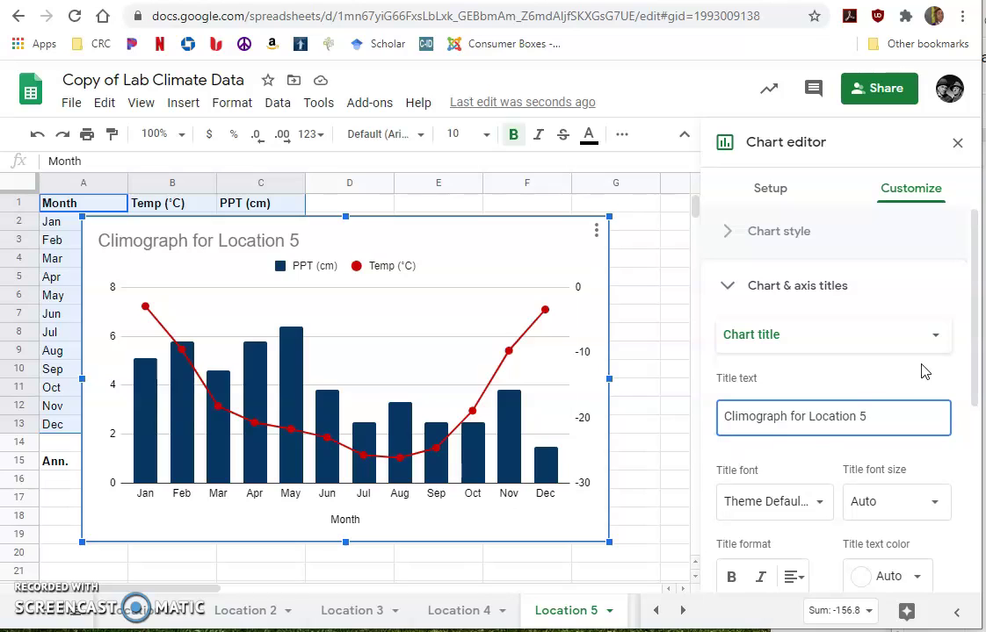
Step: Title the left vertical axis 'Precipitation (cm)'
click(933, 337)
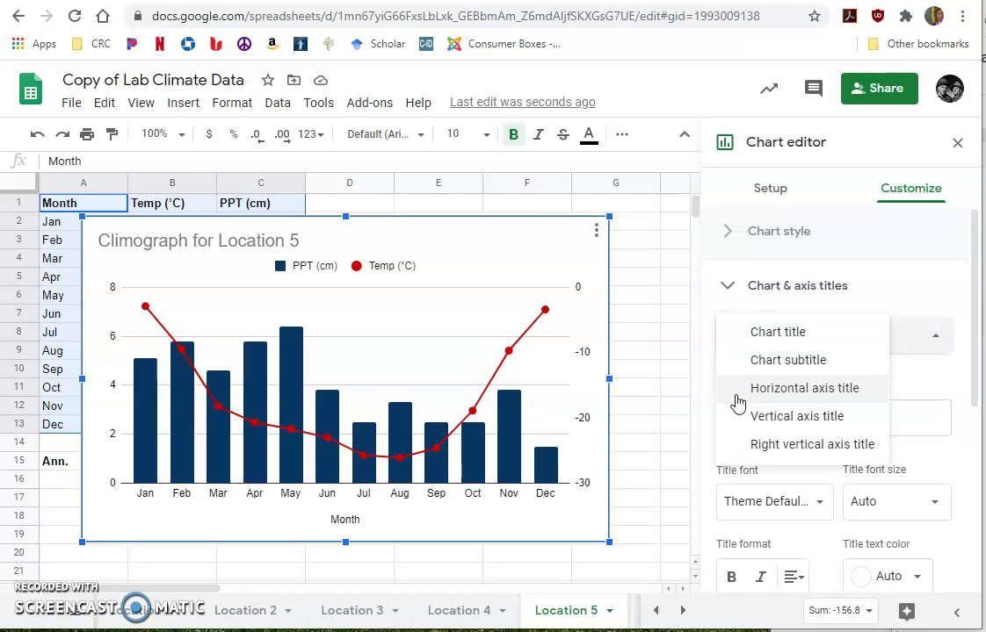
click(757, 418)
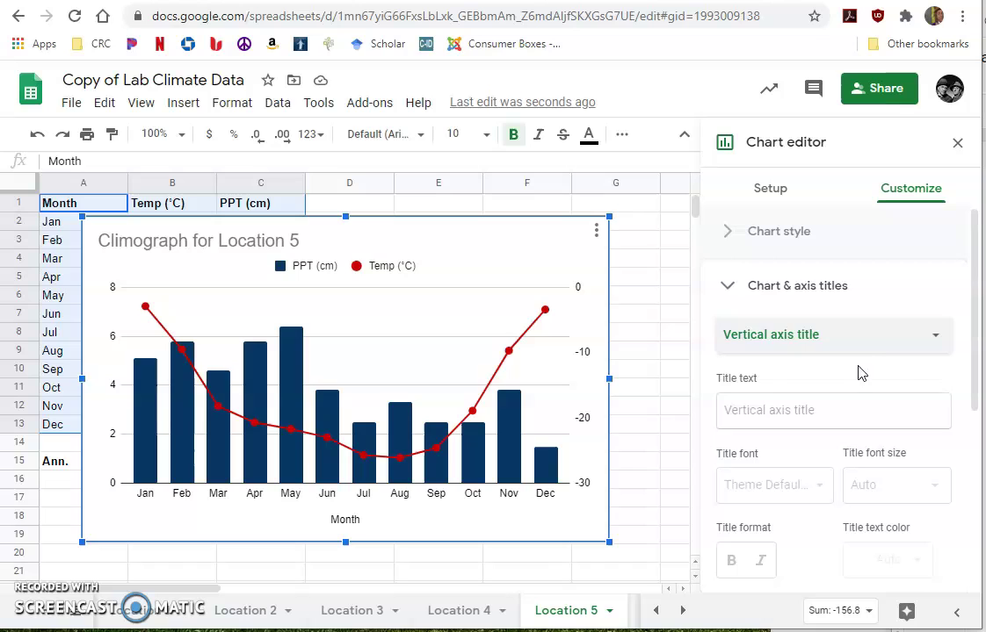
click(889, 346)
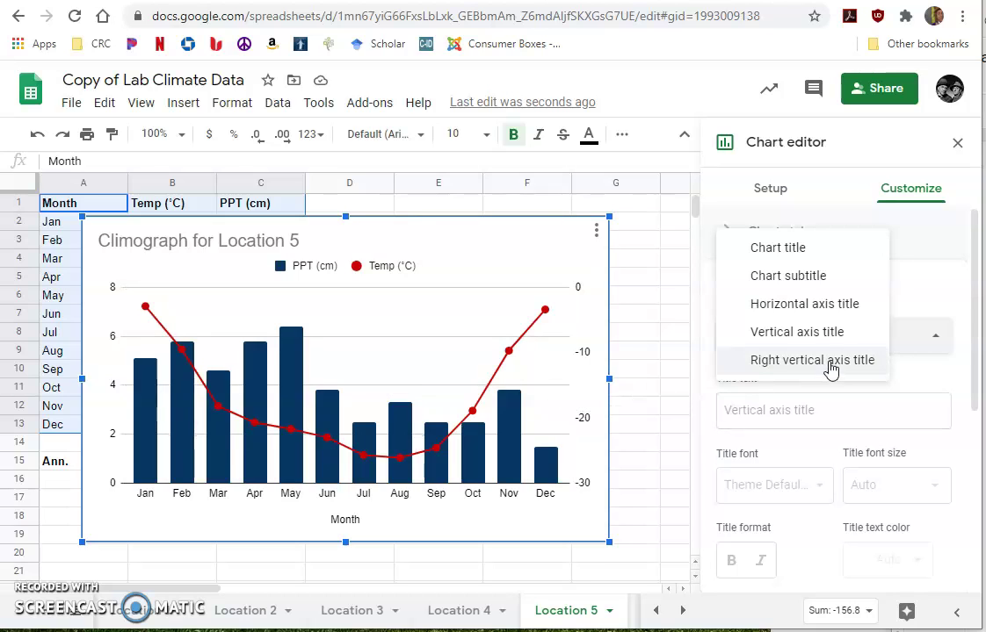
click(813, 334)
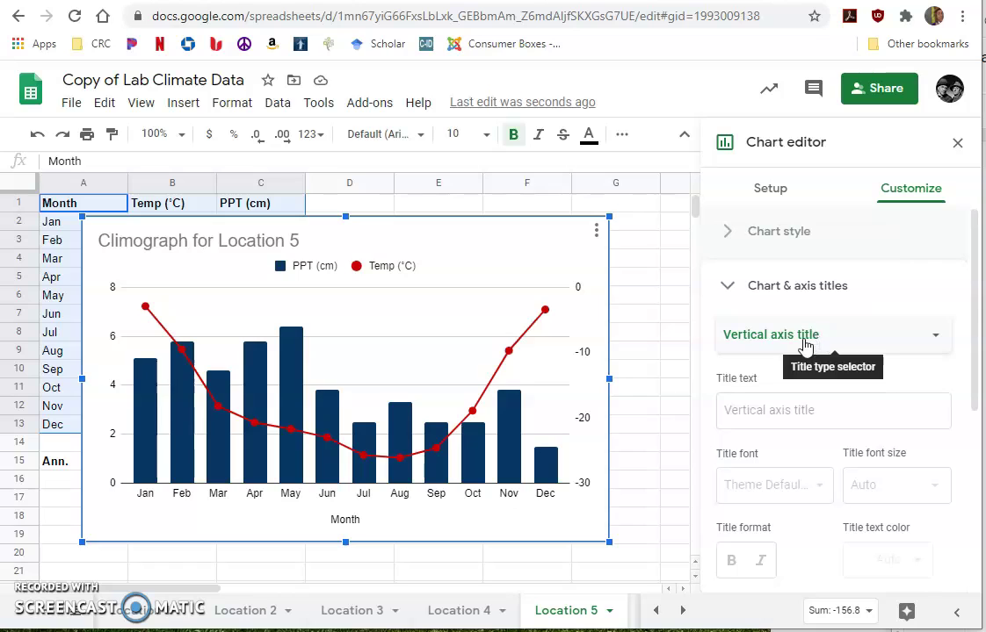
click(765, 412)
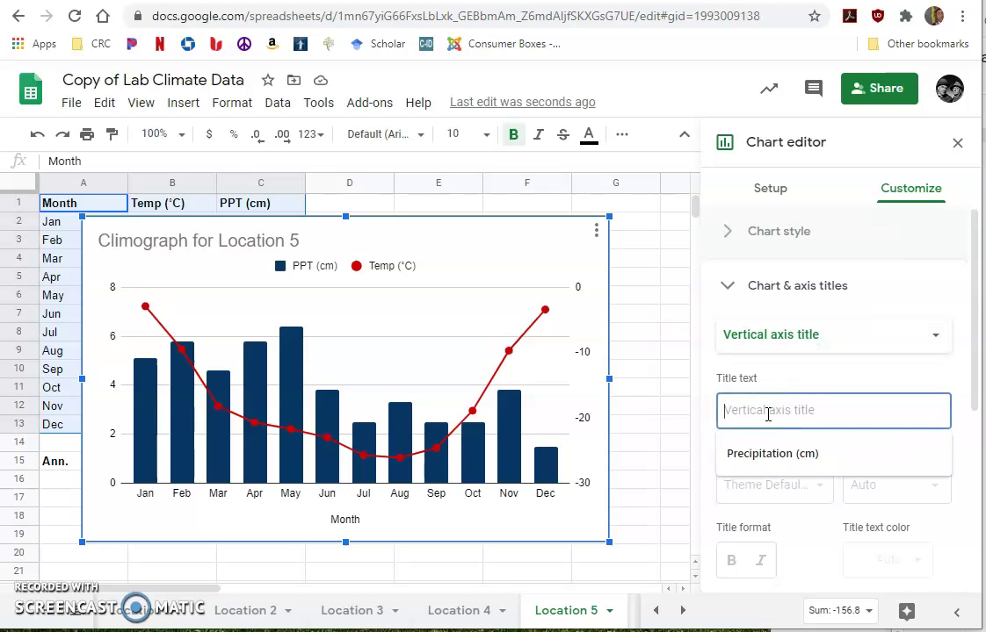
text(Pr)
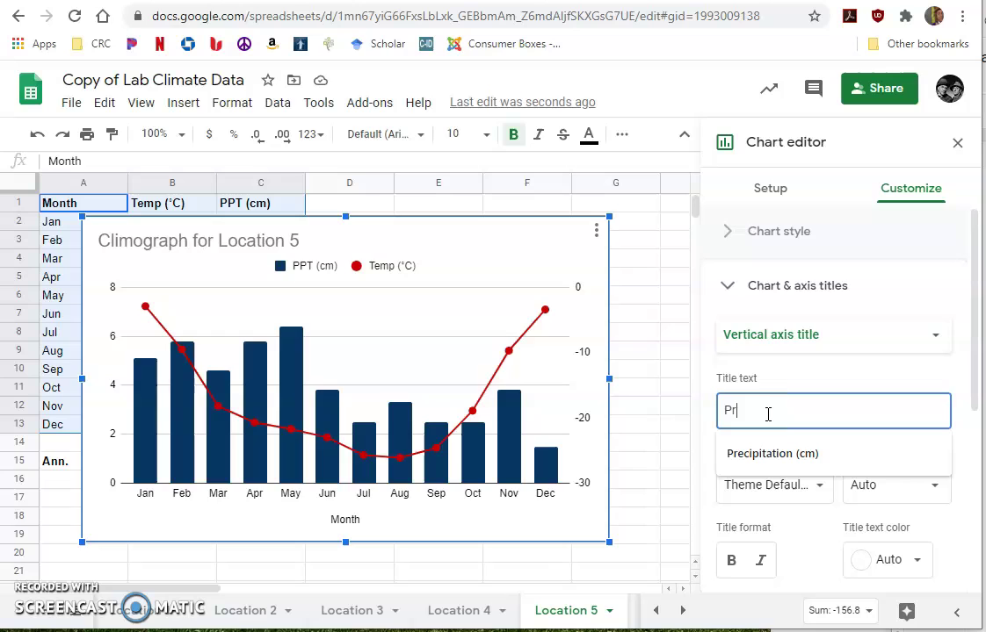
text(ecipit)
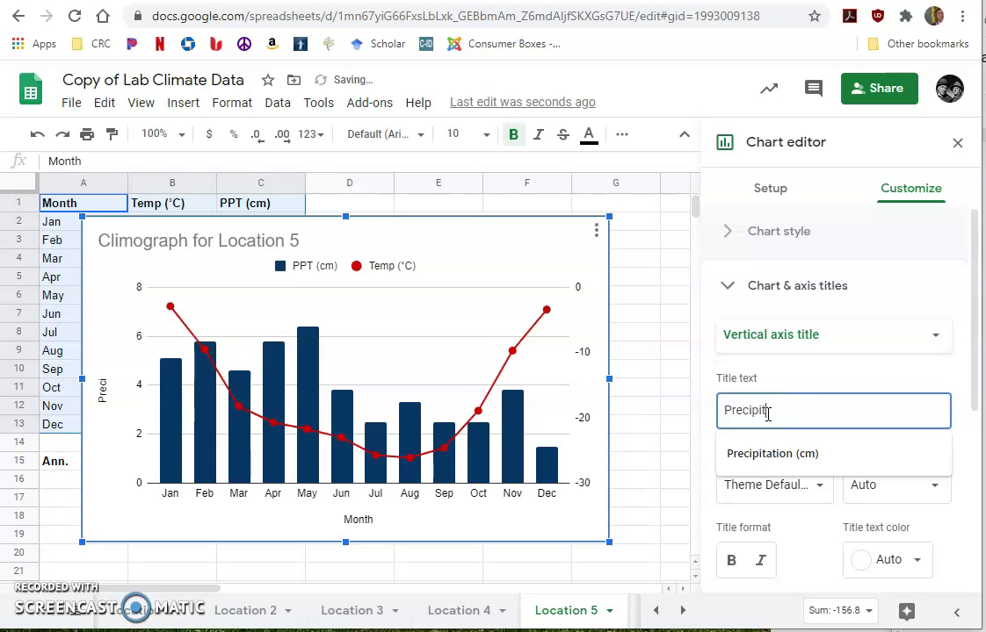
text(ation ()
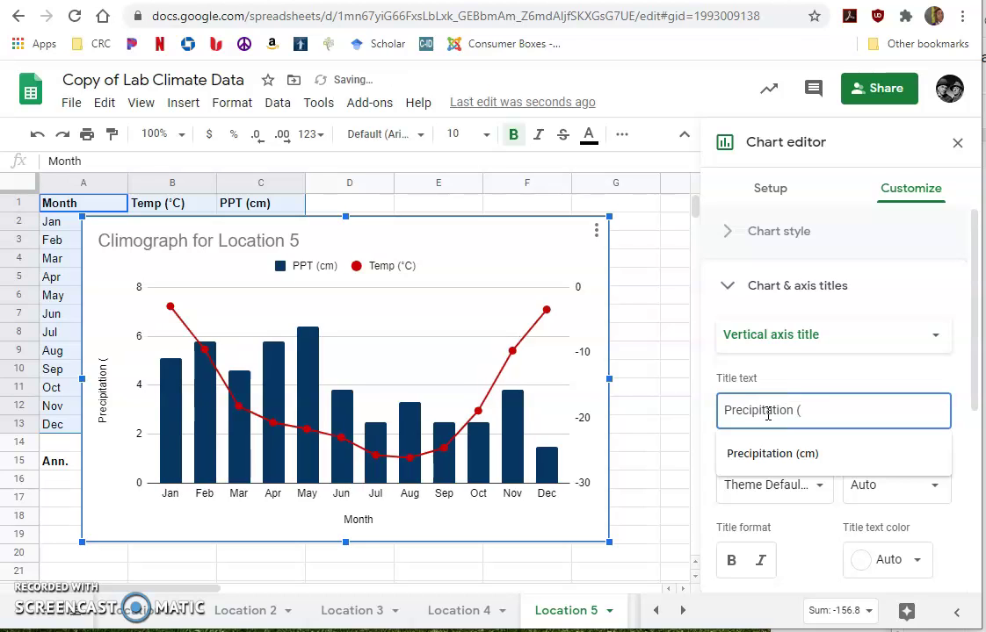
text(cm))
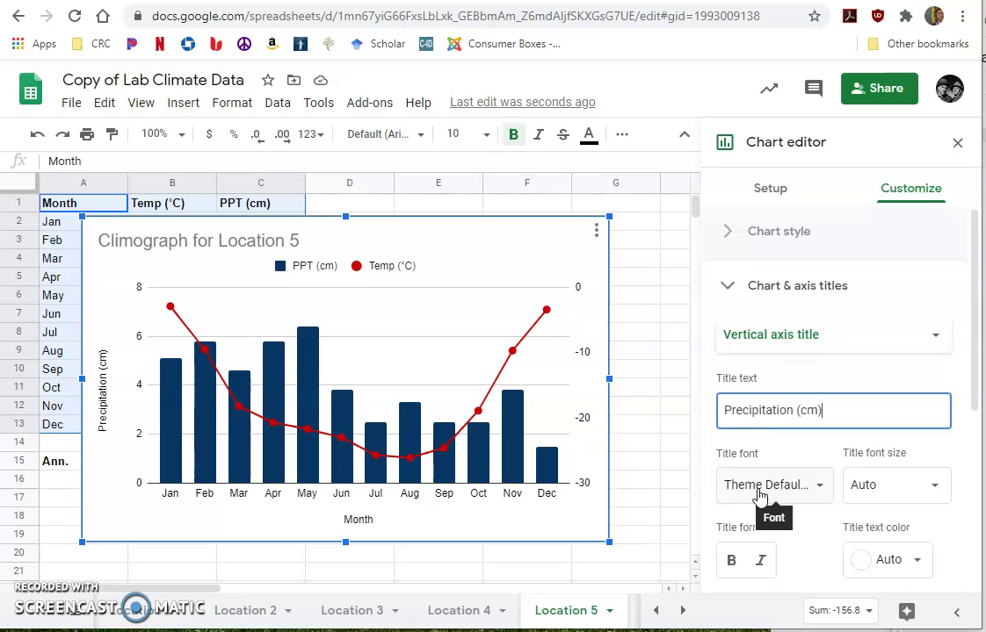
Step: Title the right vertical axis 'Temperature (C)' using the suggestion, then collapse Chart & axis titles
click(934, 337)
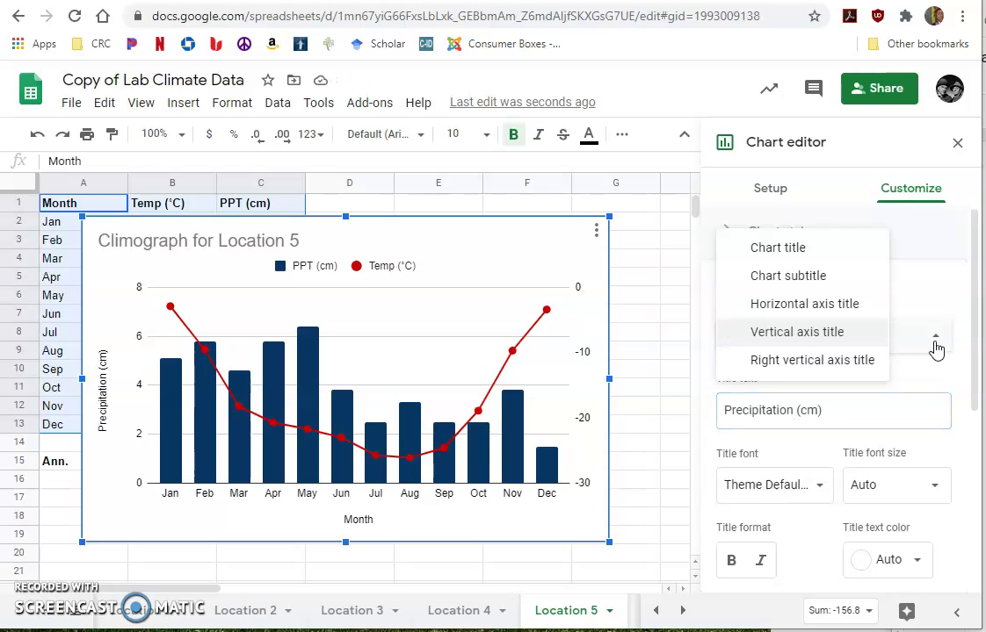
click(809, 362)
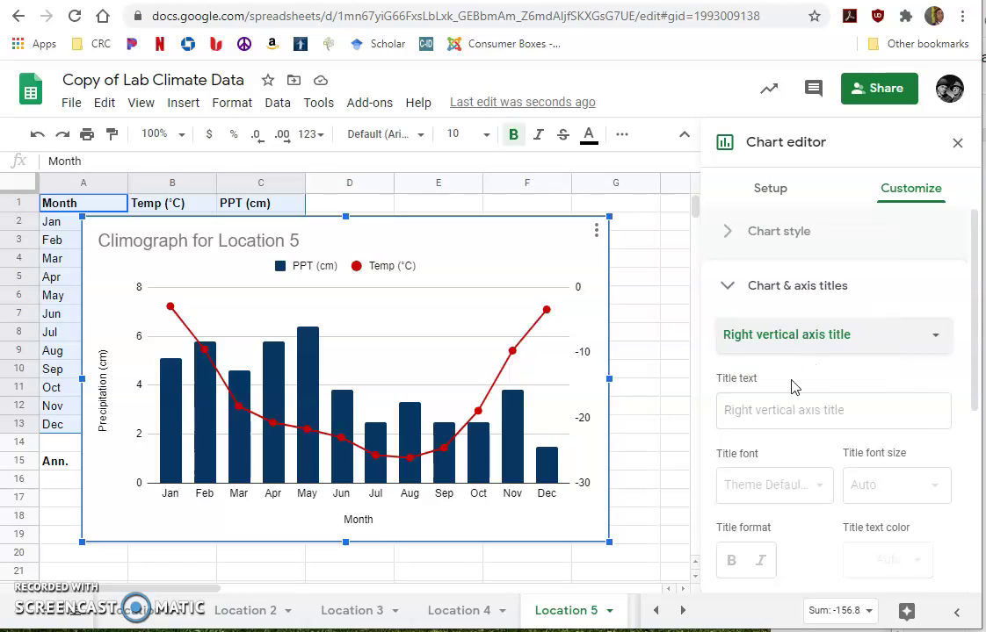
click(751, 407)
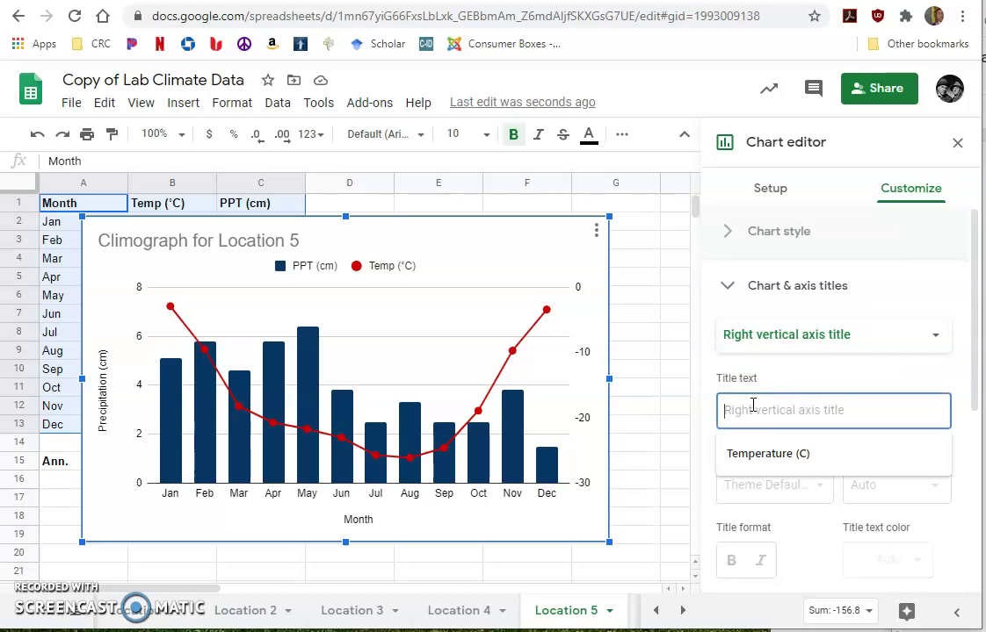
text(Tempeatrur)
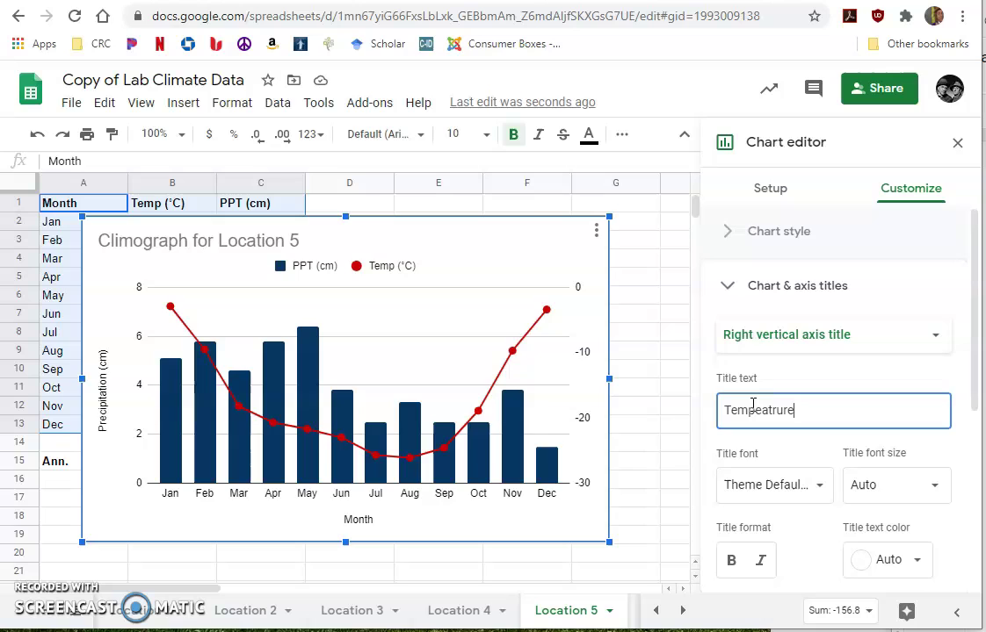
text(e)
key(BackSpace)
key(BackSpace)
key(BackSpace)
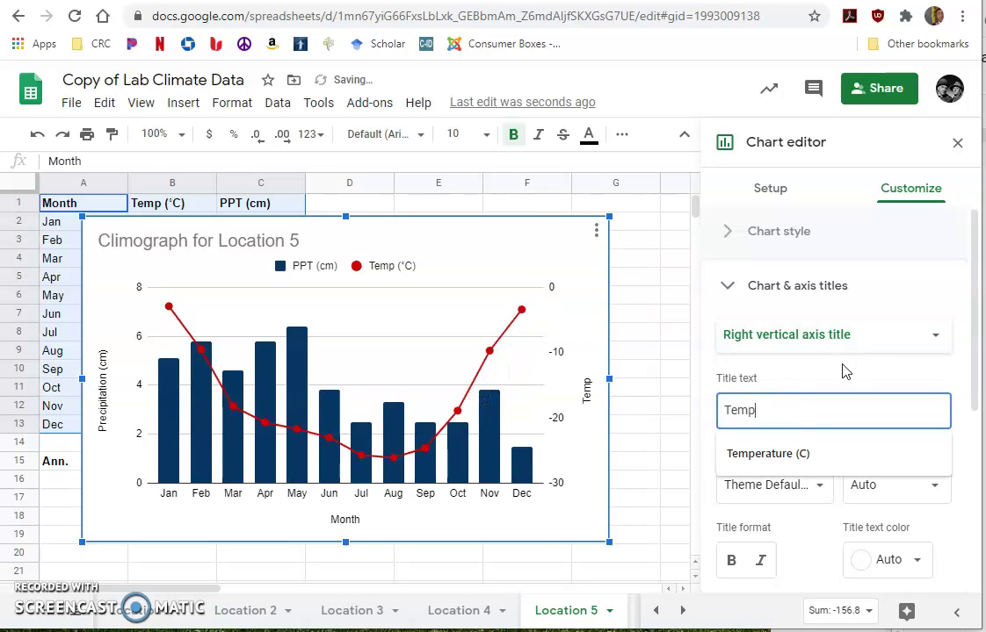
click(779, 454)
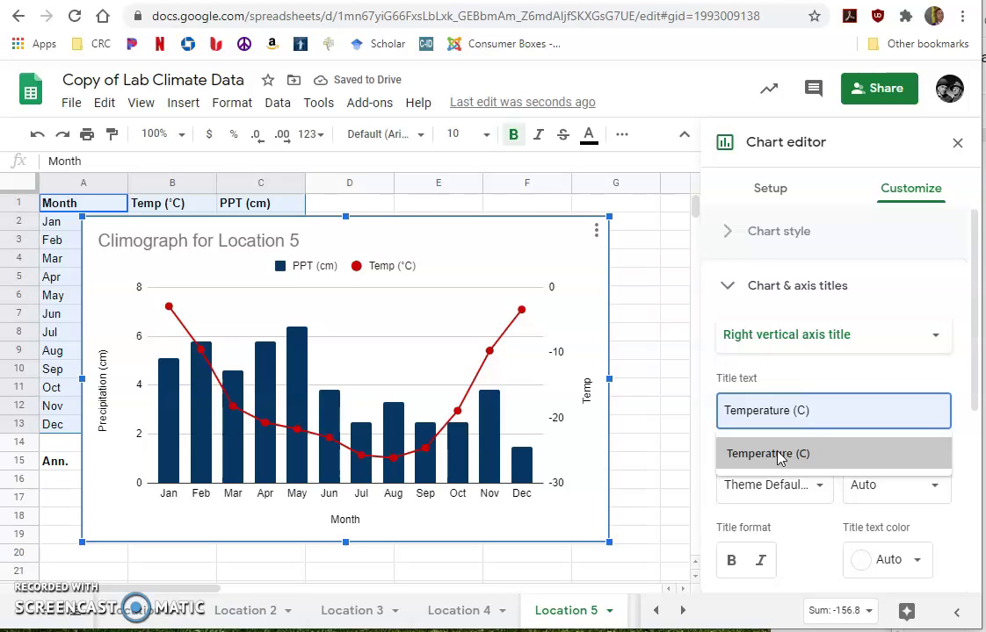
click(779, 455)
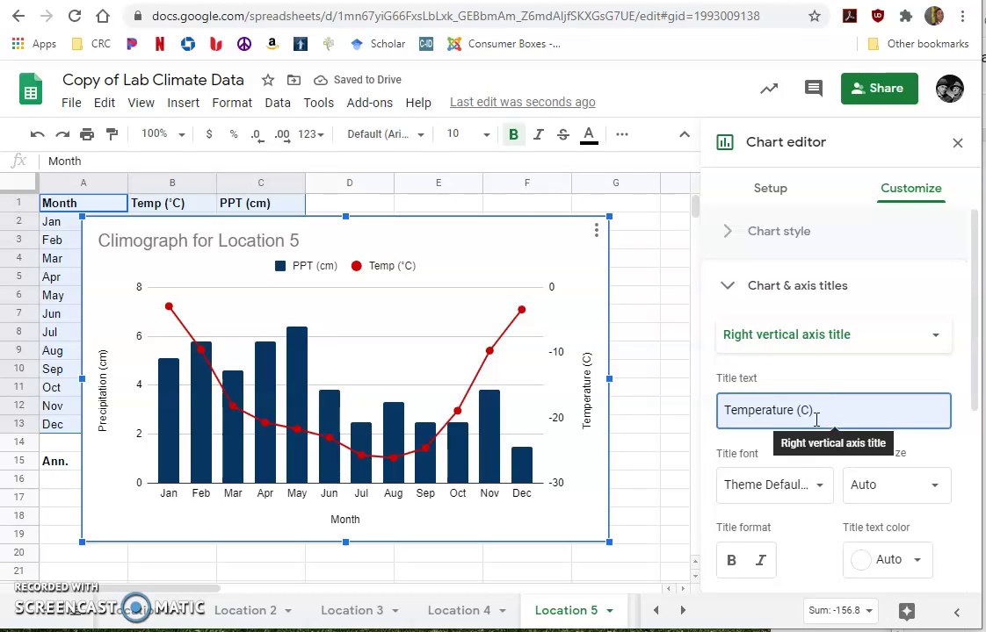
key(Left)
key(Left)
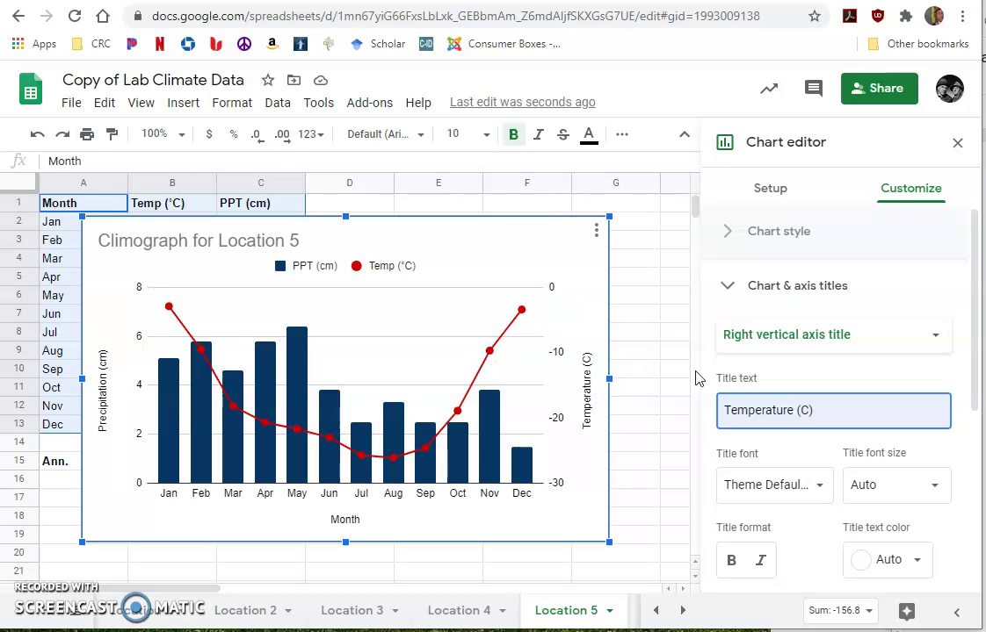
click(729, 296)
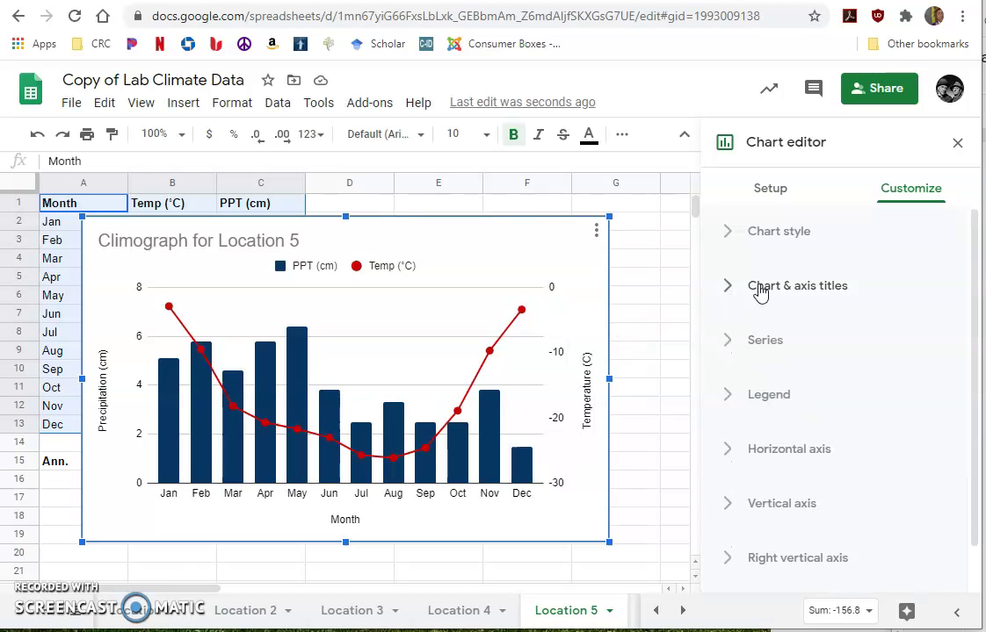
Step: Close the Chart editor and select the finished climograph
click(955, 144)
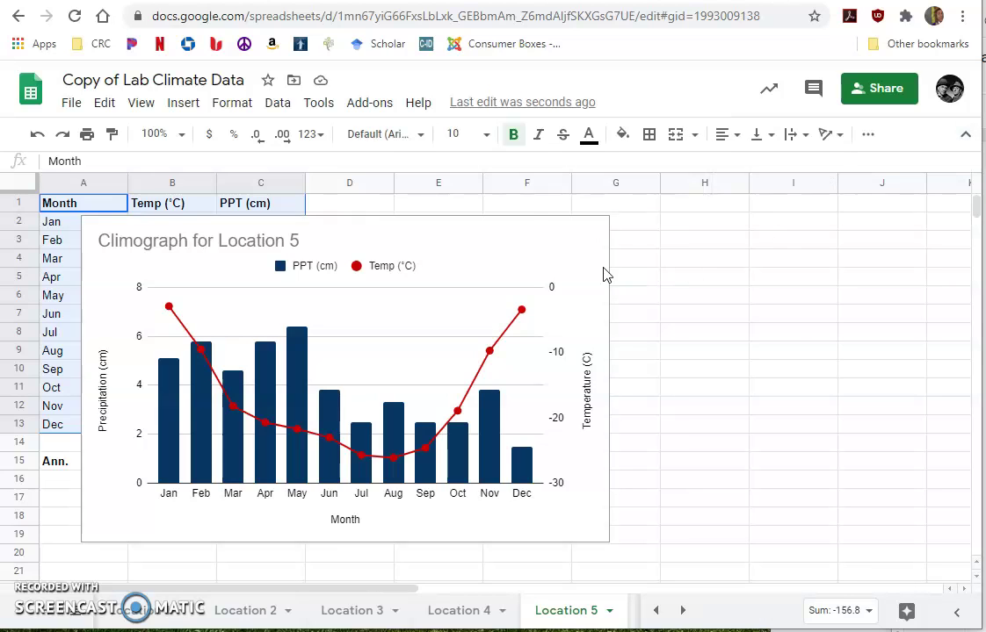
click(518, 239)
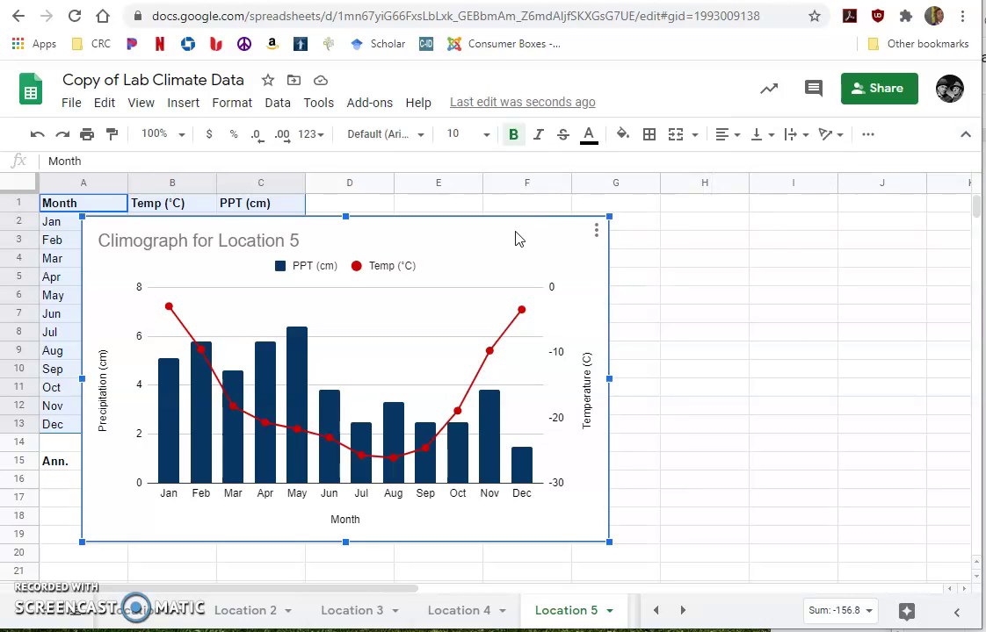
Step: Show the chart's Download options: PNG image, PDF document and SVG
click(596, 233)
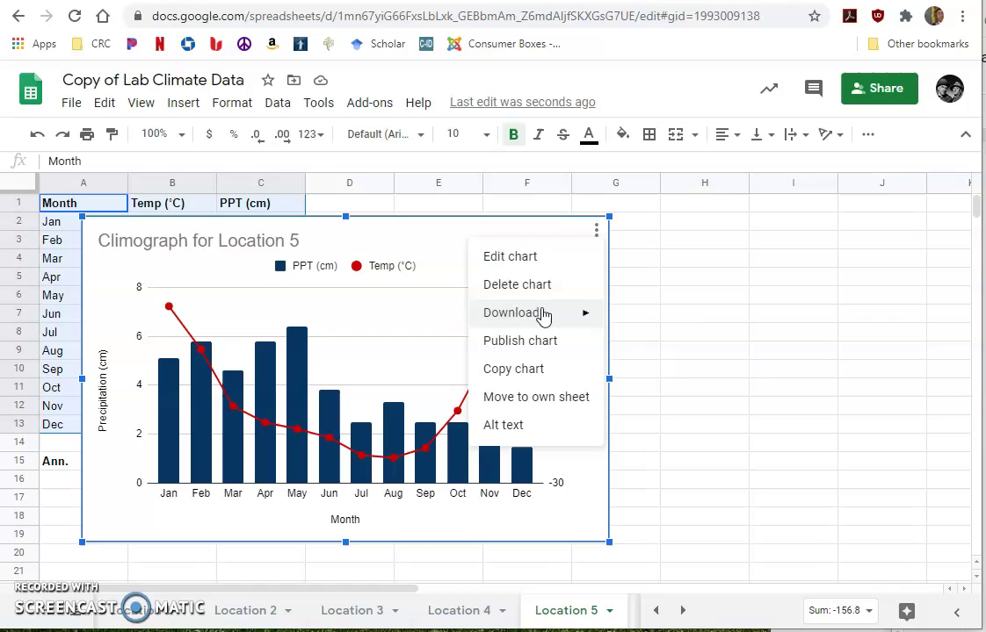
mouse_move(550, 321)
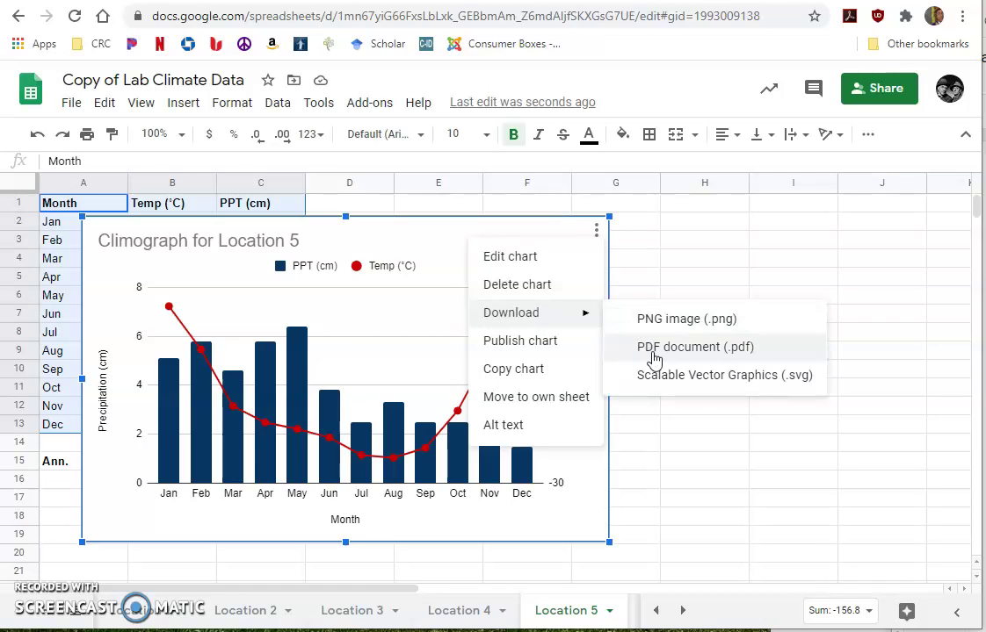